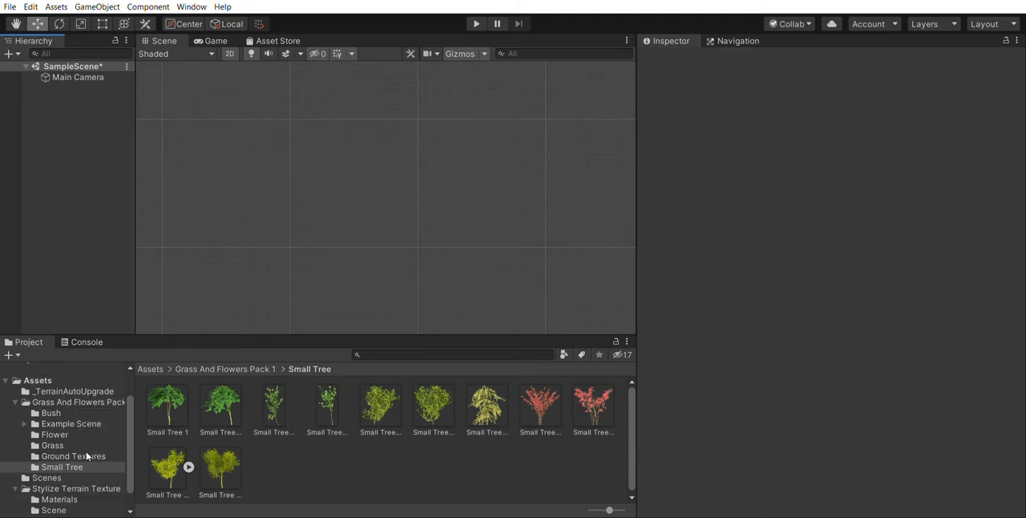
pyautogui.scroll(-1, 80, 485)
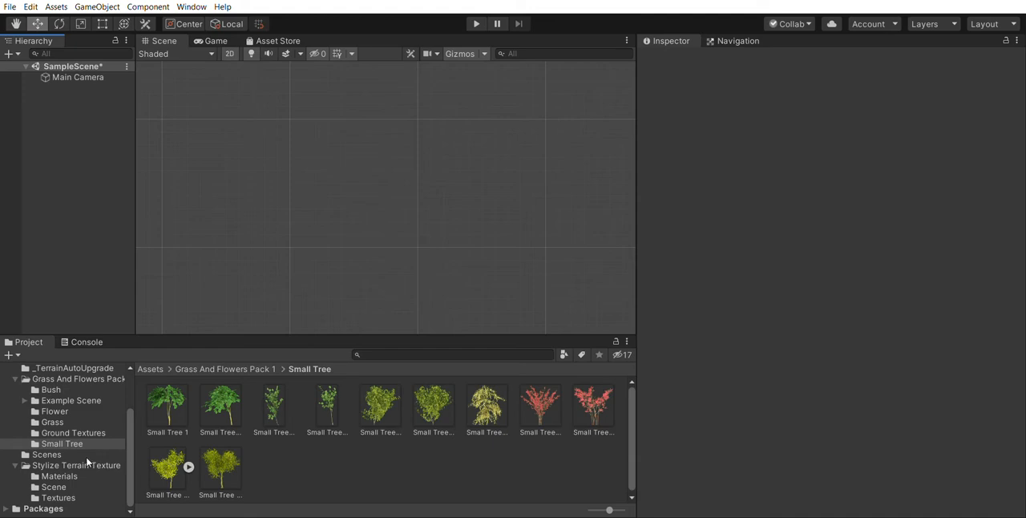
# Look through the project's asset folders: _TerrainAutoUpgrade, Scenes, Grass And Flowers Pack 1 and Stylize Terrain Texture
pyautogui.scroll(3, 88, 463)
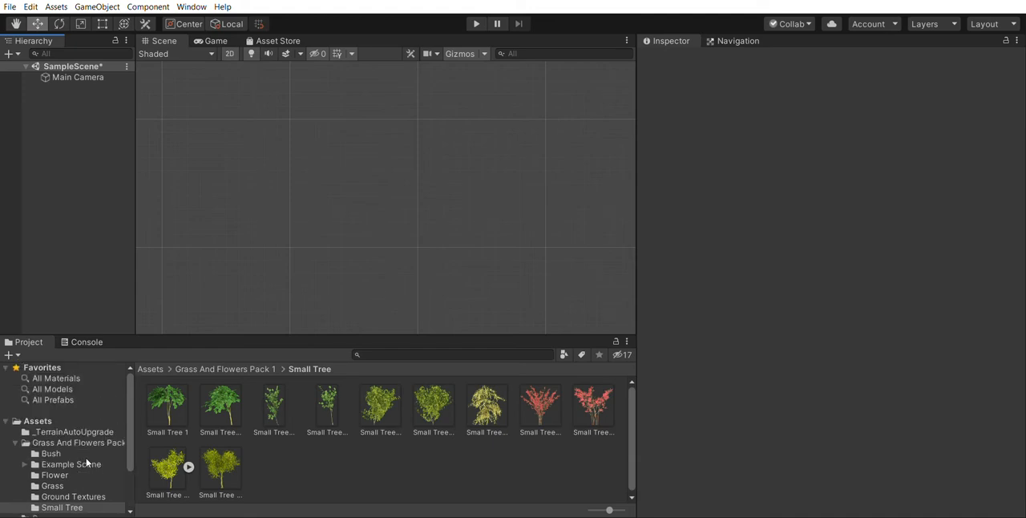
pyautogui.click(16, 441)
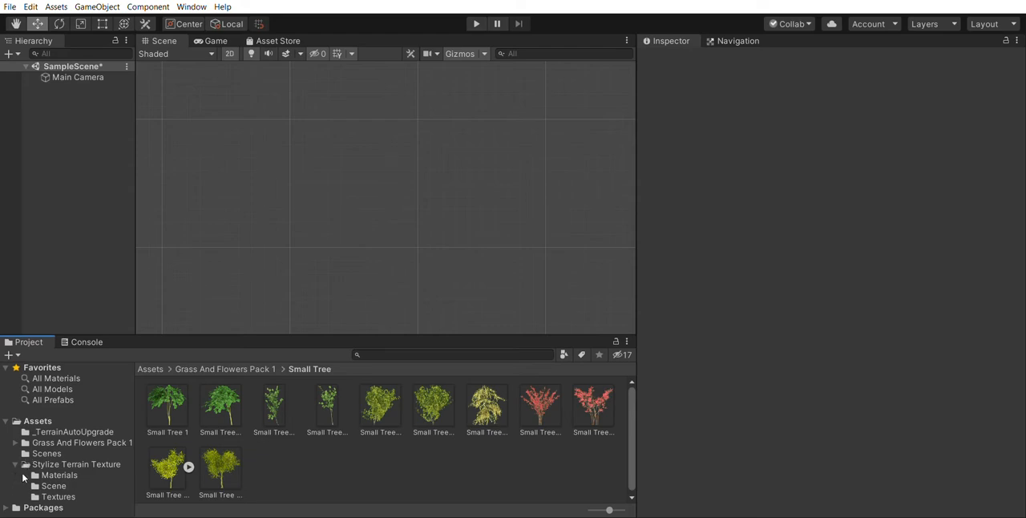
pyautogui.click(59, 431)
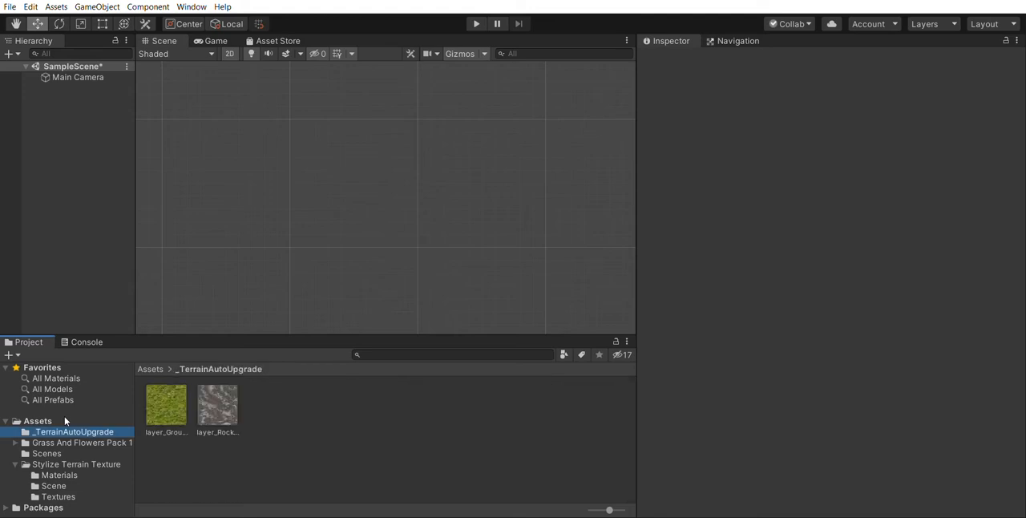
pyautogui.click(60, 453)
pyautogui.click(67, 442)
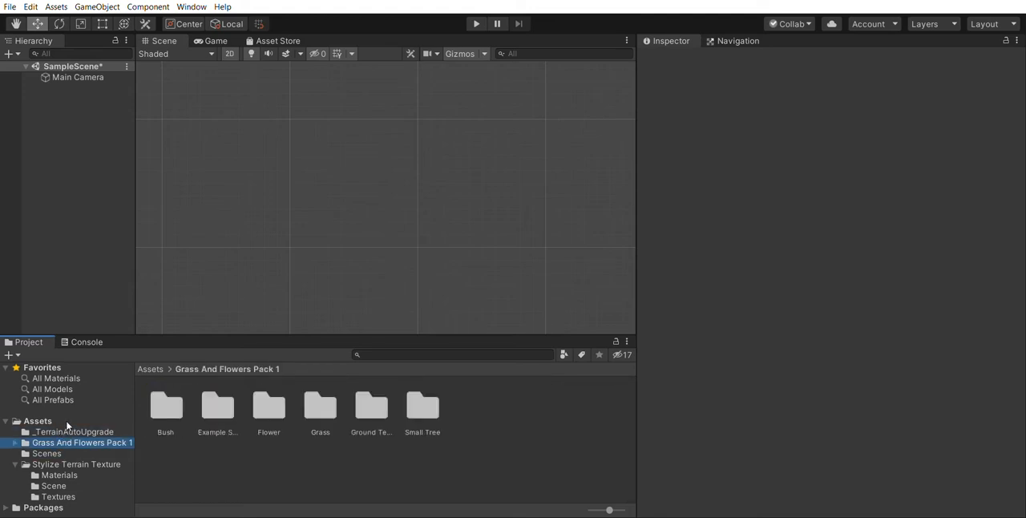
pyautogui.click(60, 465)
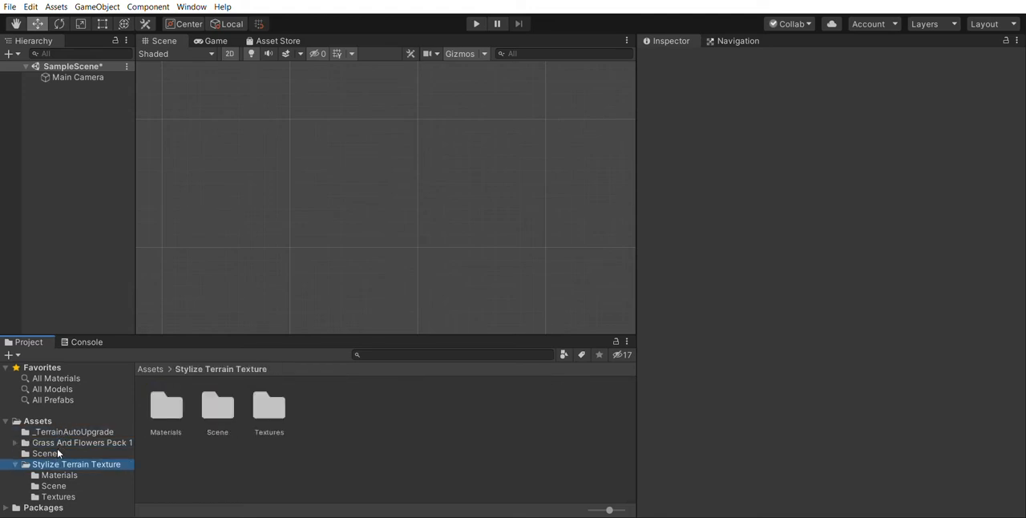
# Place the Vol_19_4_Base_Color texture from the Stylize Terrain Texture pack's Textures folder into the scene as a sprite
pyautogui.click(226, 406)
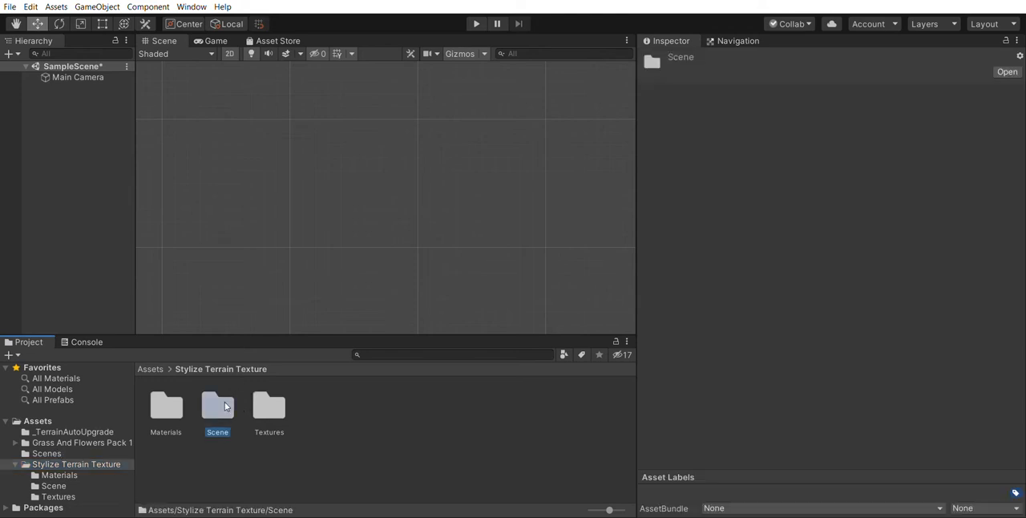
pyautogui.click(269, 407)
pyautogui.doubleClick(268, 406)
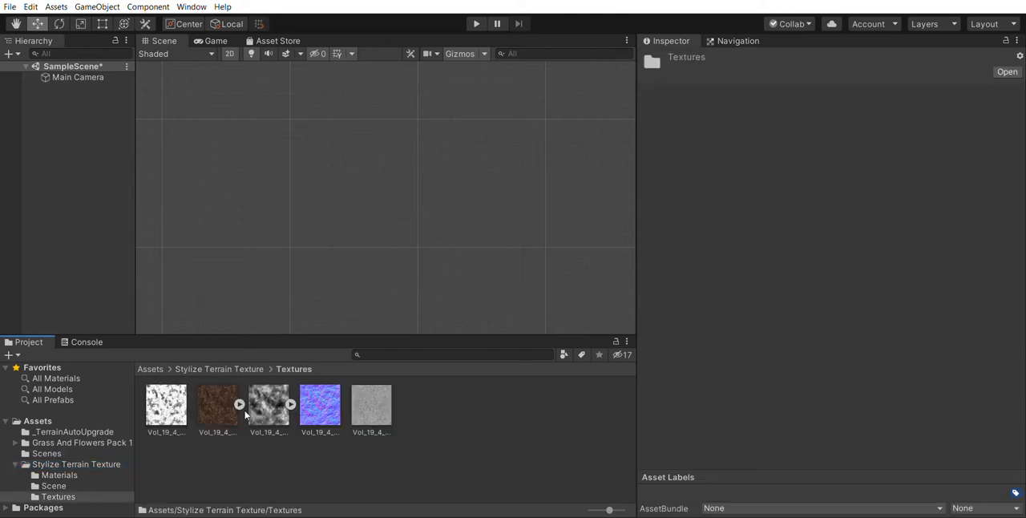
pyautogui.click(221, 407)
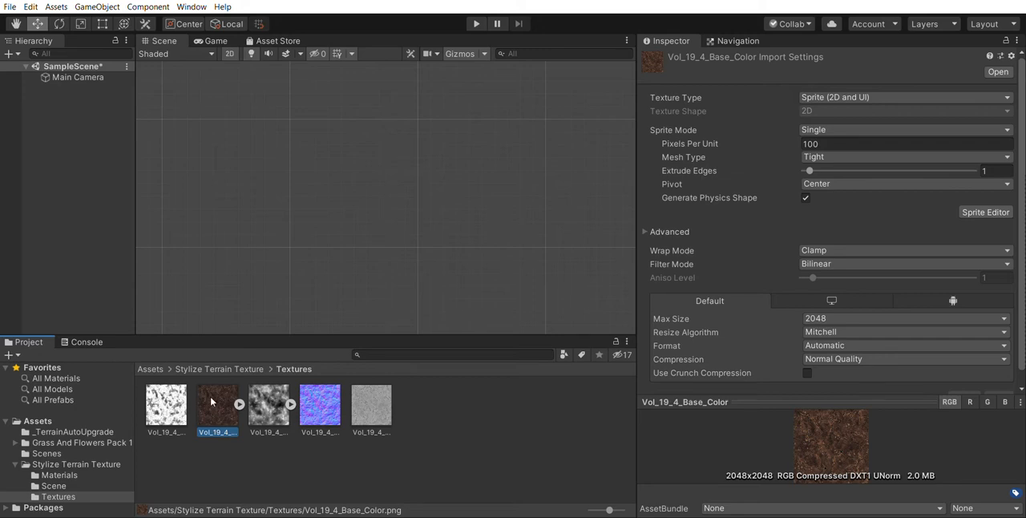
pyautogui.moveTo(212, 401); pyautogui.dragTo(373, 261)
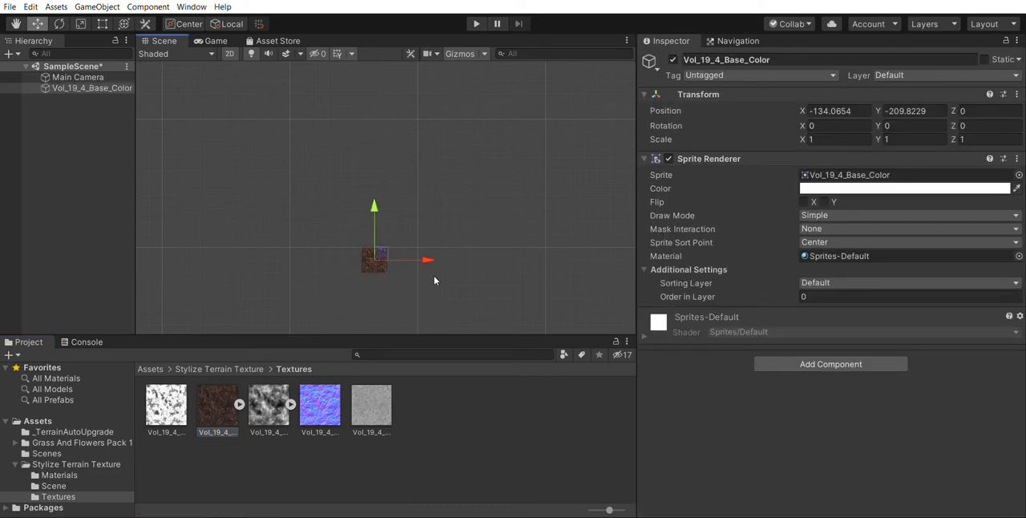
pyautogui.scroll(-3, 504, 236)
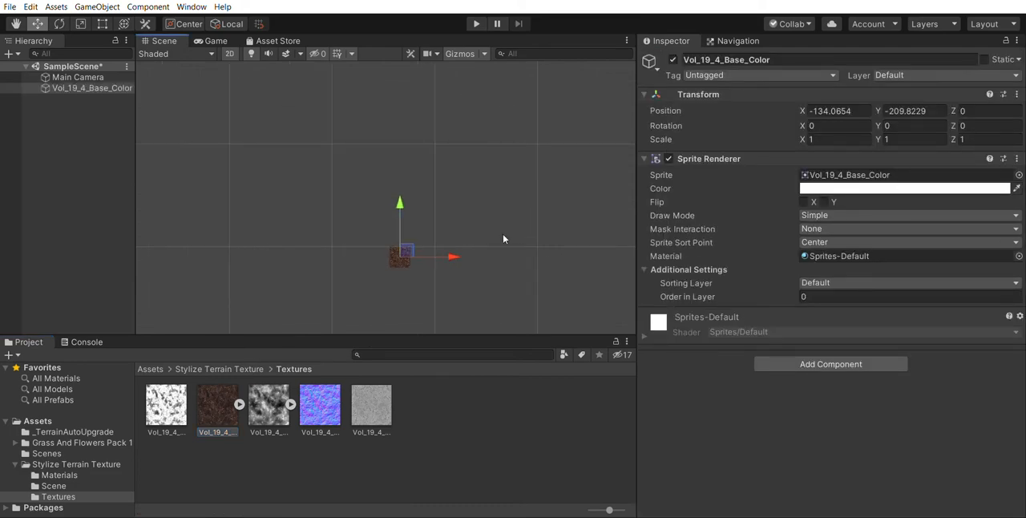
# Set the Vol_19_4_Base_Color sprite's scale to 2 in both X and Y
pyautogui.click(94, 77)
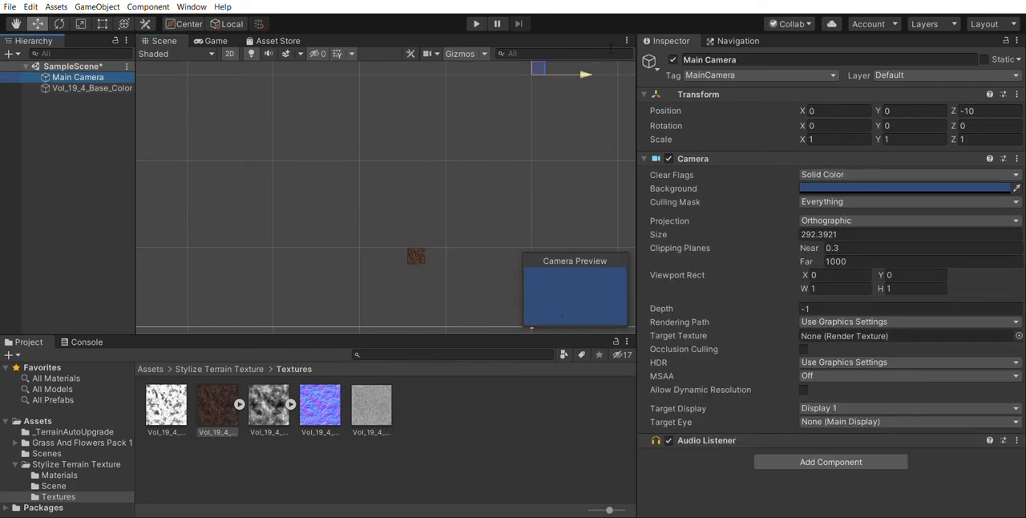
pyautogui.moveTo(542, 64); pyautogui.dragTo(494, 94)
pyautogui.click(425, 248)
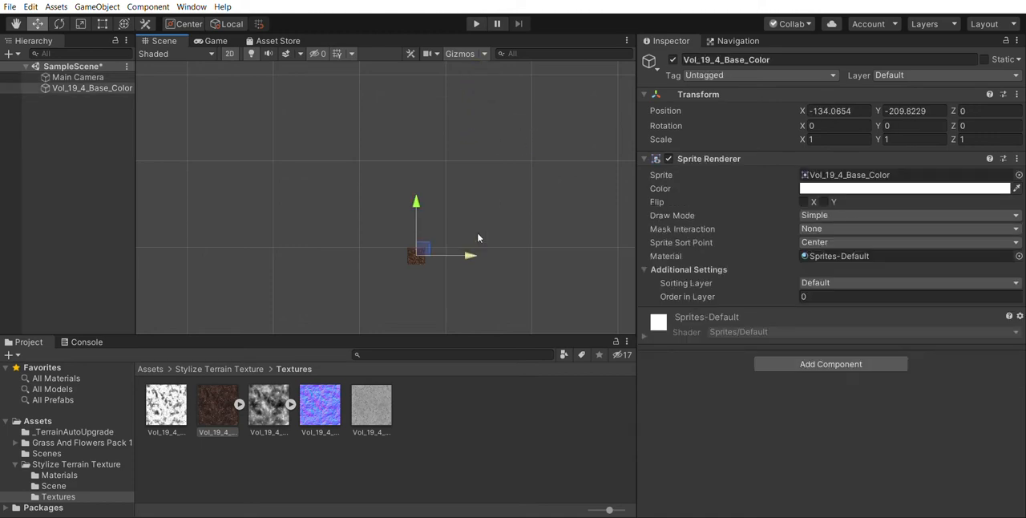
pyautogui.click(811, 139)
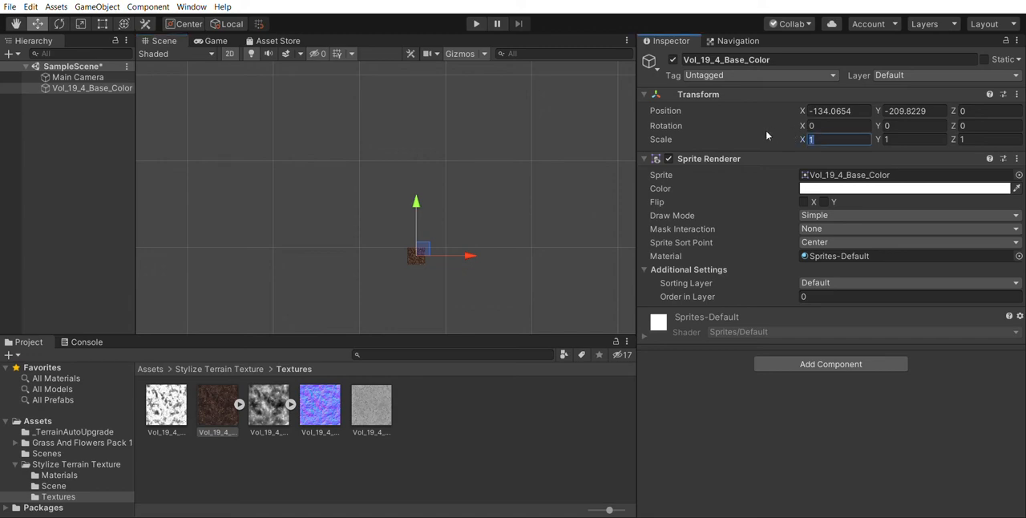
pyautogui.write('2')
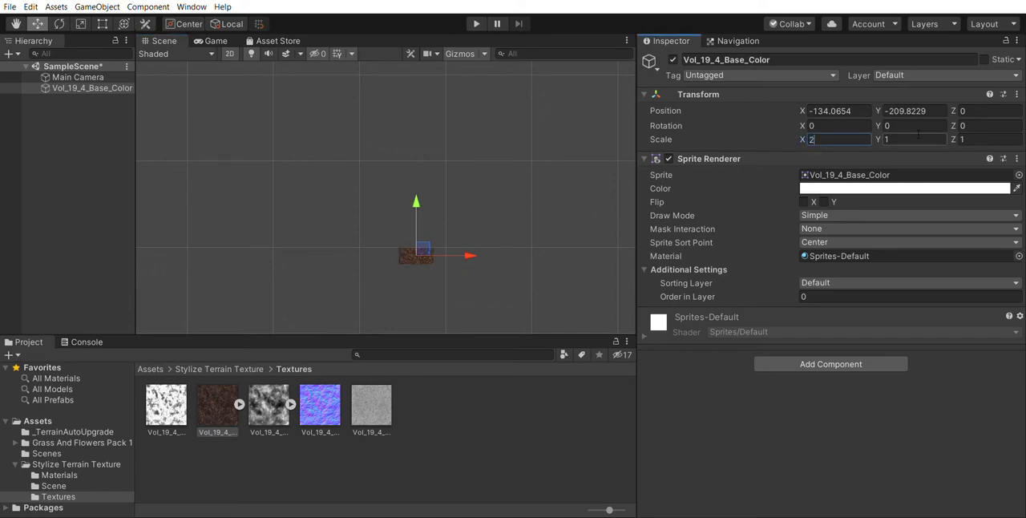
pyautogui.click(904, 136)
pyautogui.write('2')
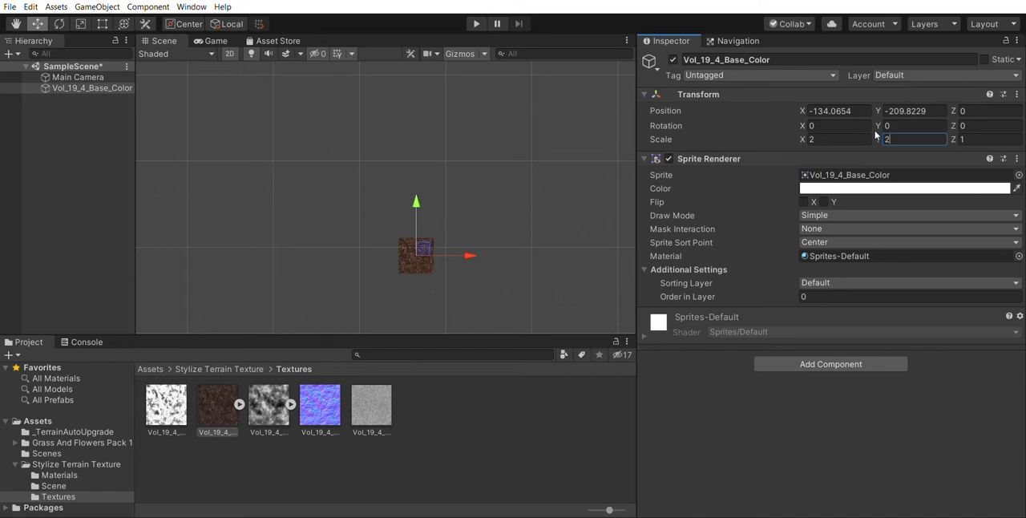
# Create a folder named Sprites in the Assets folder, then view its contents and return to Assets
pyautogui.click(36, 331)
pyautogui.click(51, 418)
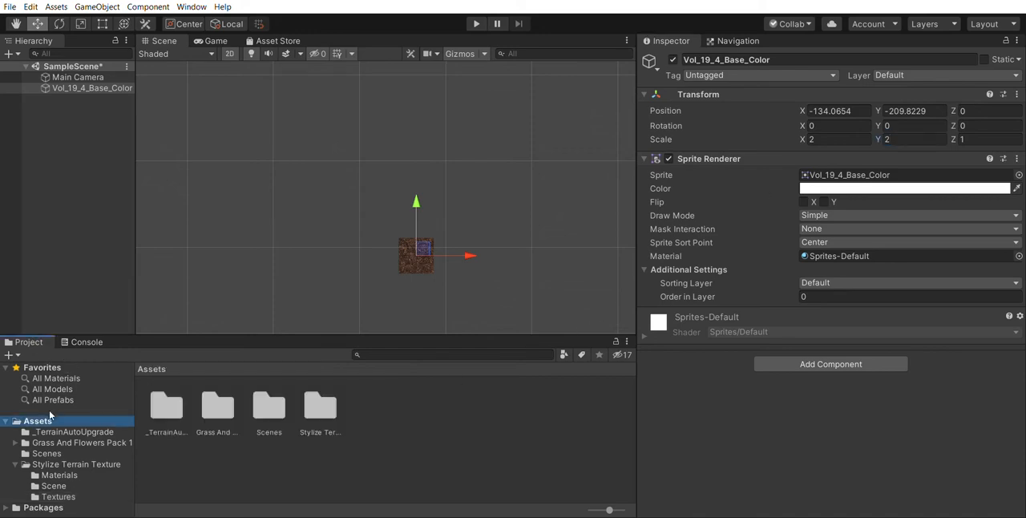
pyautogui.click(220, 455)
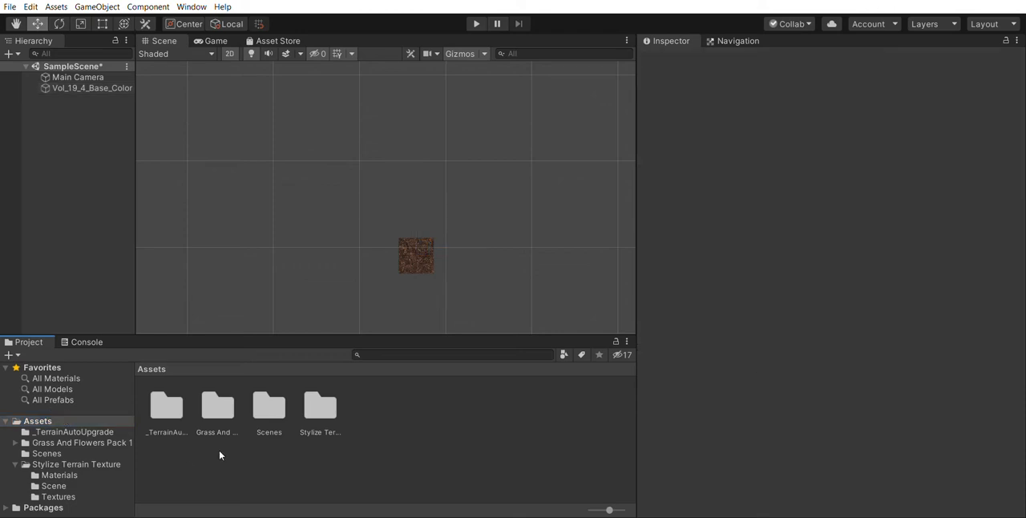
pyautogui.click(221, 448)
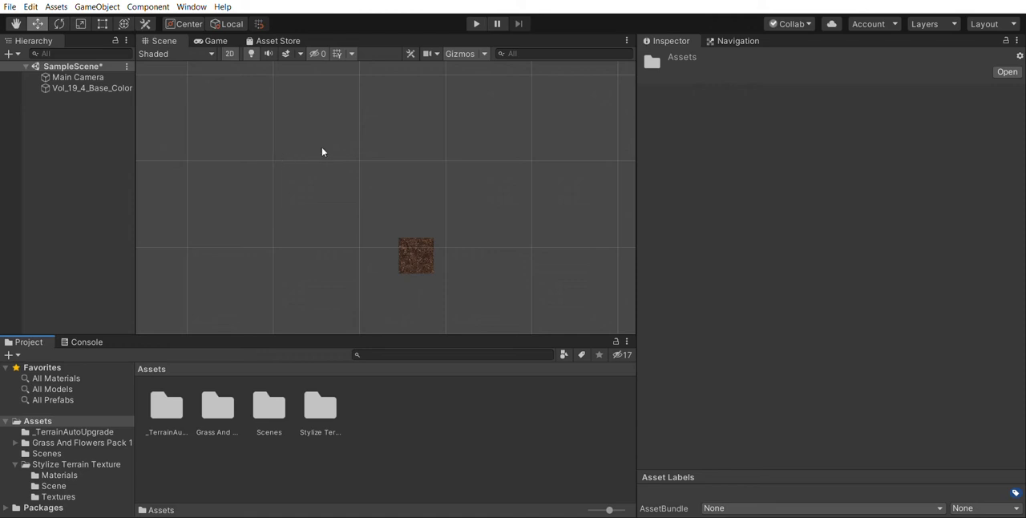
pyautogui.click(482, 65)
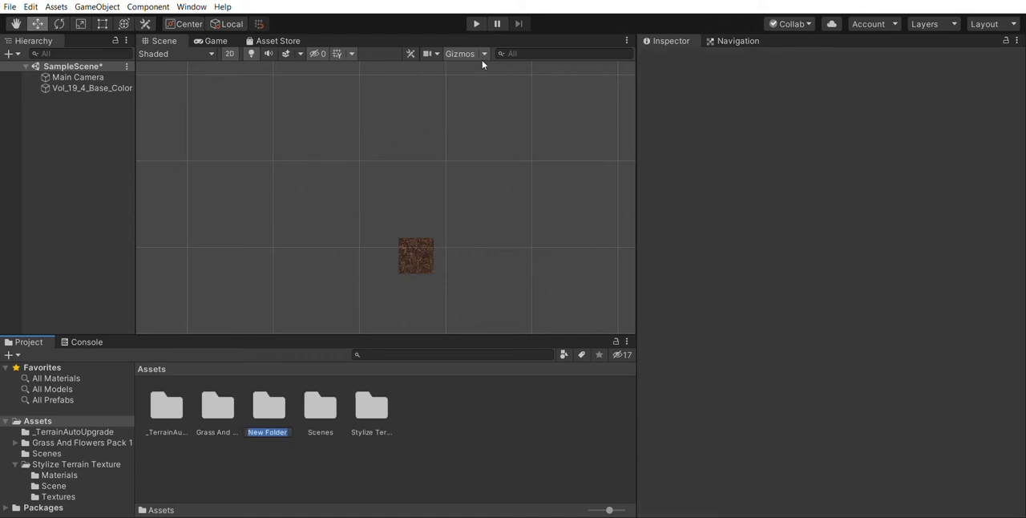
pyautogui.write('Sprites')
pyautogui.press('Return')
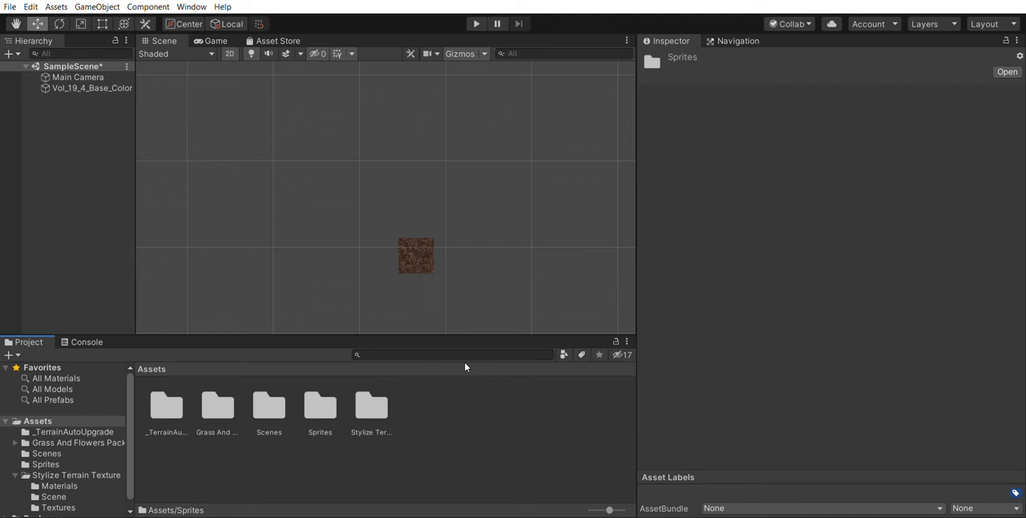
pyautogui.doubleClick(320, 408)
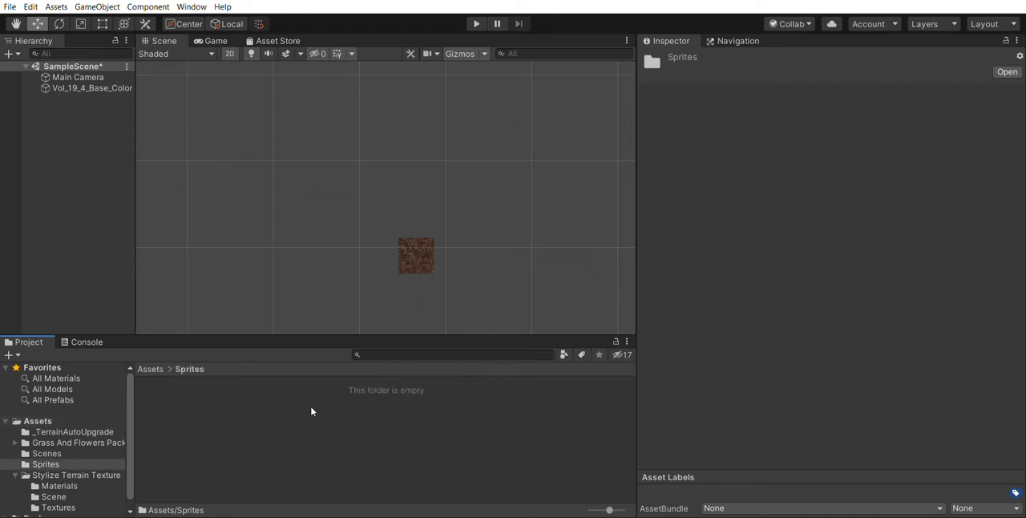
pyautogui.click(151, 367)
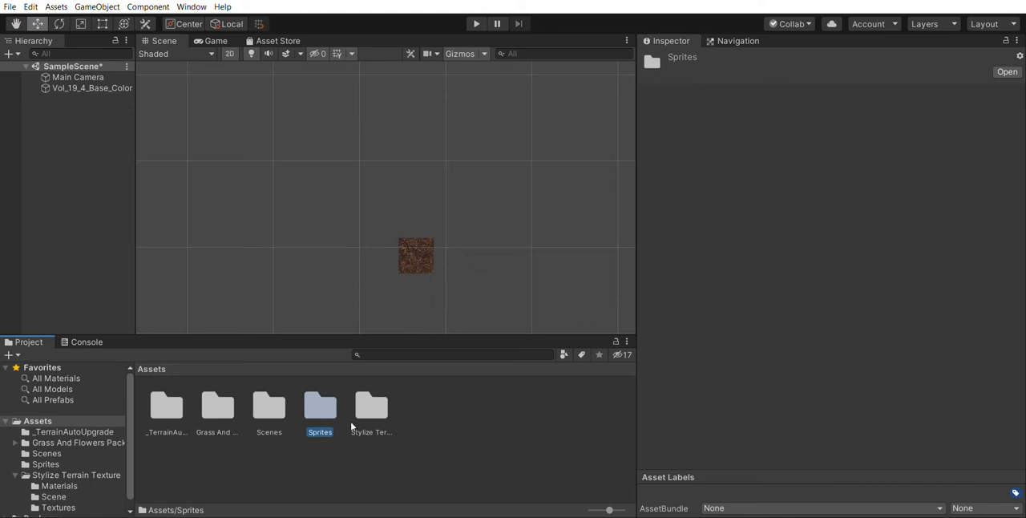
# Move the Vol_19_4_Base_Color sprite up and slightly left to about X -142.7, Y -162, with the Sprites folder open
pyautogui.click(425, 246)
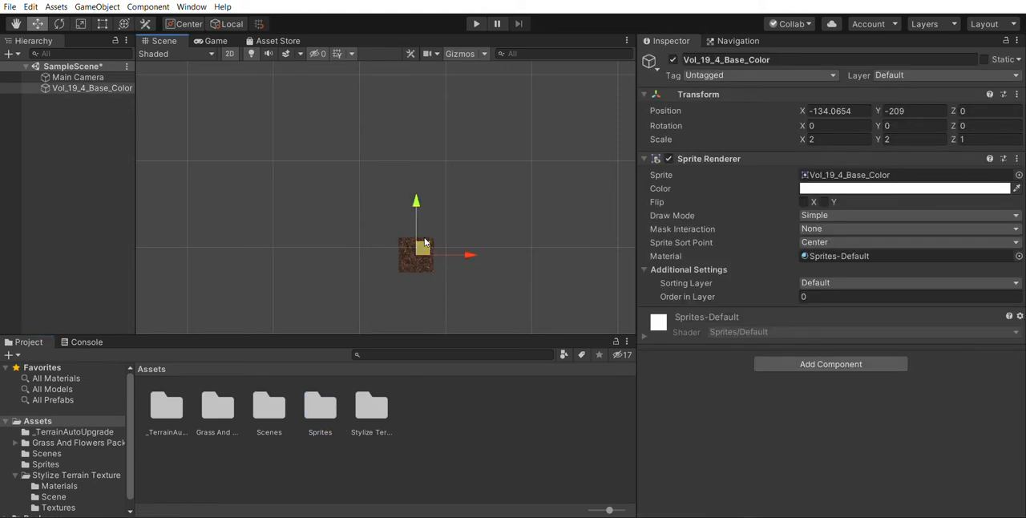
pyautogui.moveTo(425, 240)
pyautogui.mouseDown()
pyautogui.moveTo(403, 339)
pyautogui.moveTo(314, 406)
pyautogui.moveTo(419, 229)
pyautogui.mouseUp()
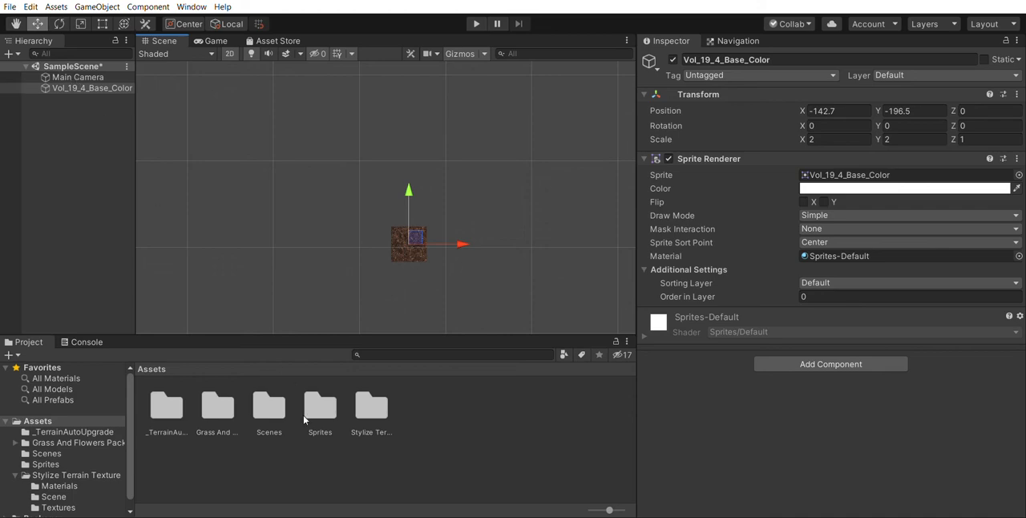
pyautogui.scroll(-1, 105, 444)
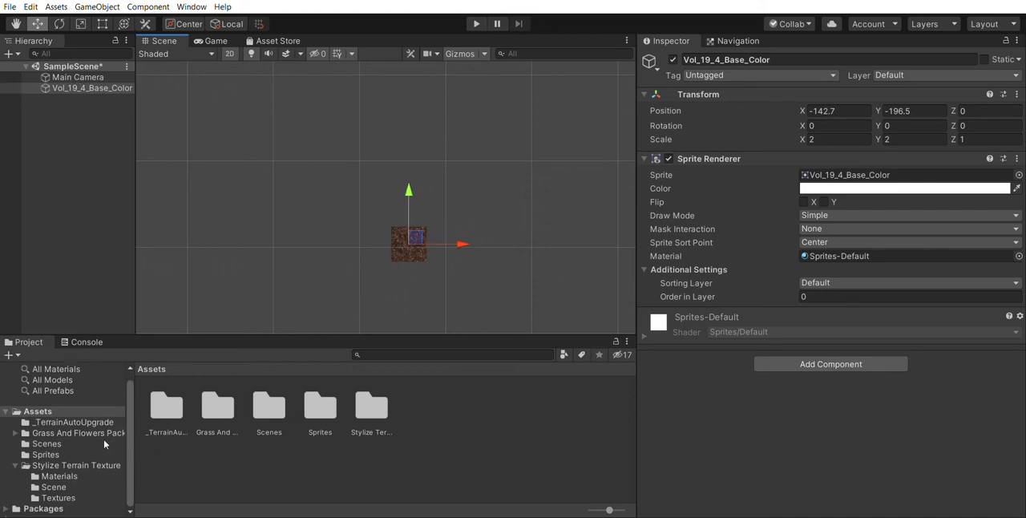
pyautogui.scroll(1, 105, 444)
pyautogui.click(49, 464)
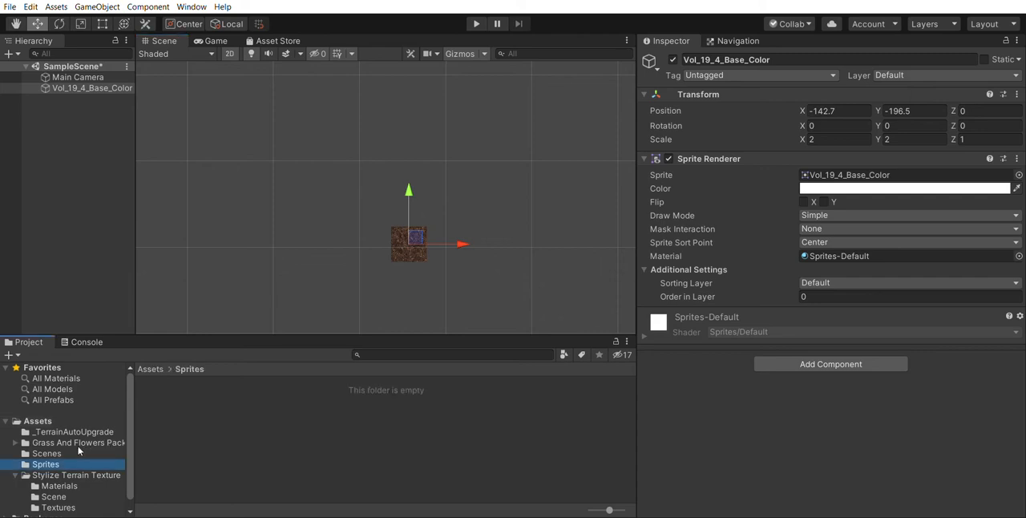
pyautogui.moveTo(409, 228); pyautogui.dragTo(469, 198)
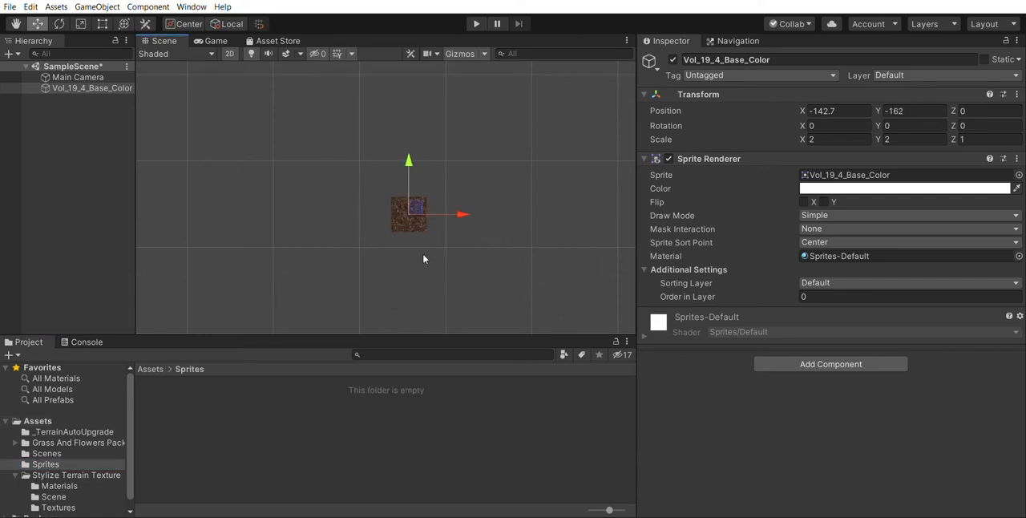
# Examine the contents of the Sprites and Scenes folders in the project's Assets
pyautogui.click(244, 403)
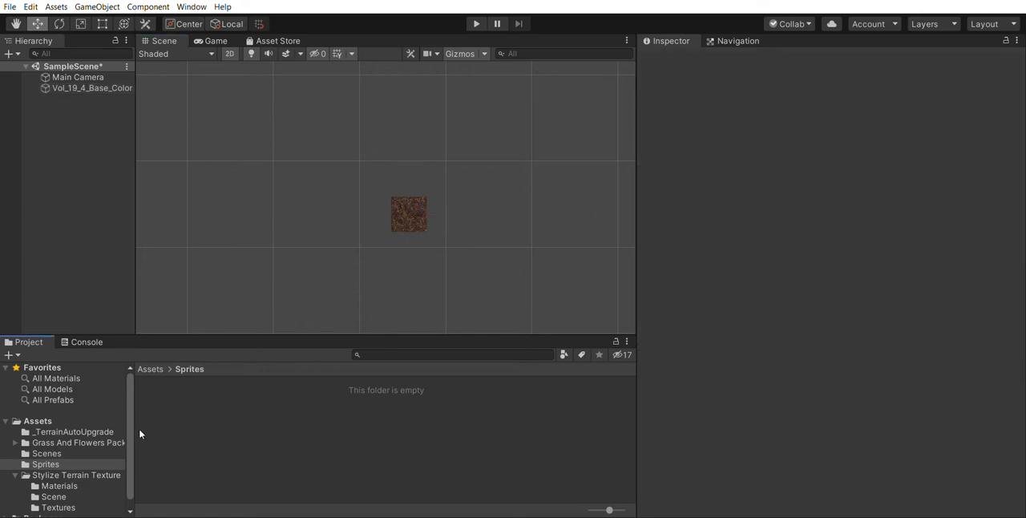
pyautogui.click(62, 453)
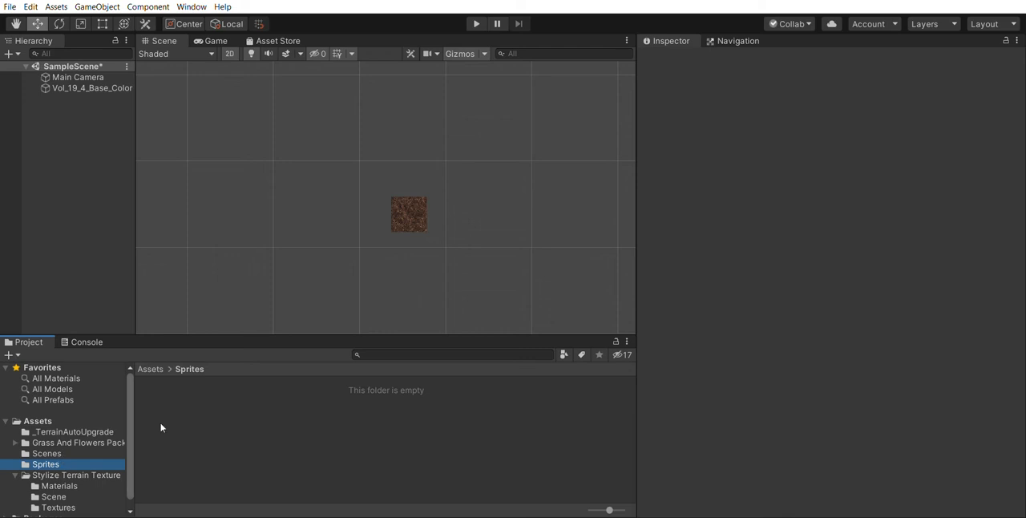
pyautogui.click(409, 202)
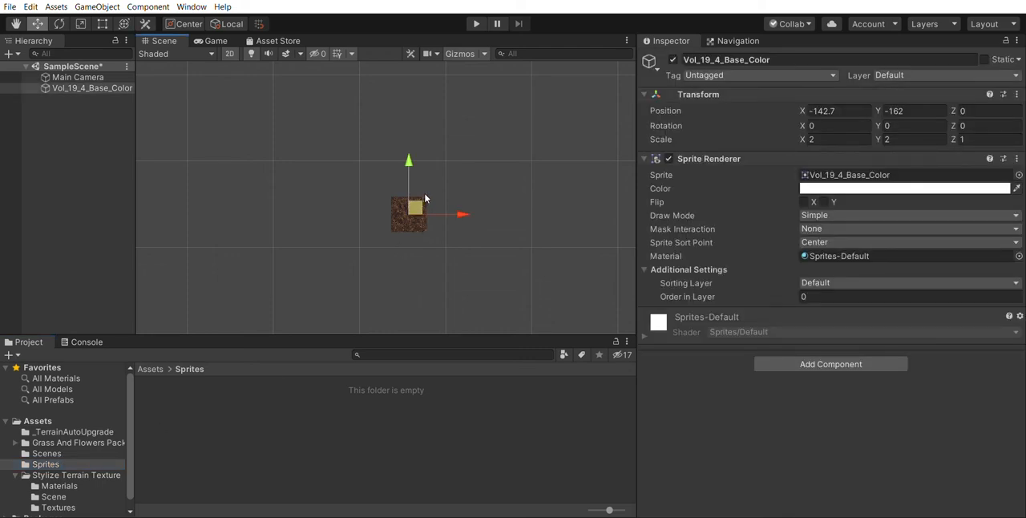
pyautogui.click(276, 437)
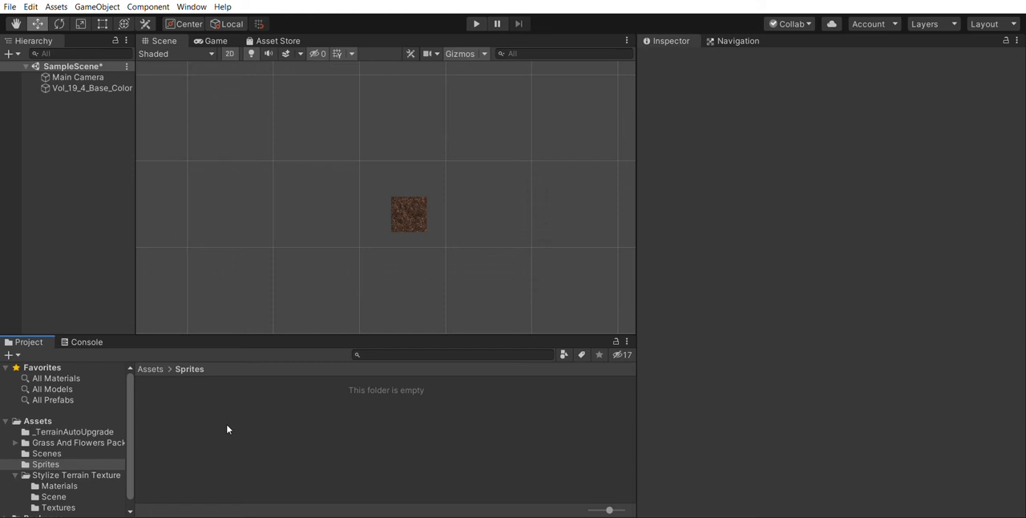
pyautogui.click(227, 429)
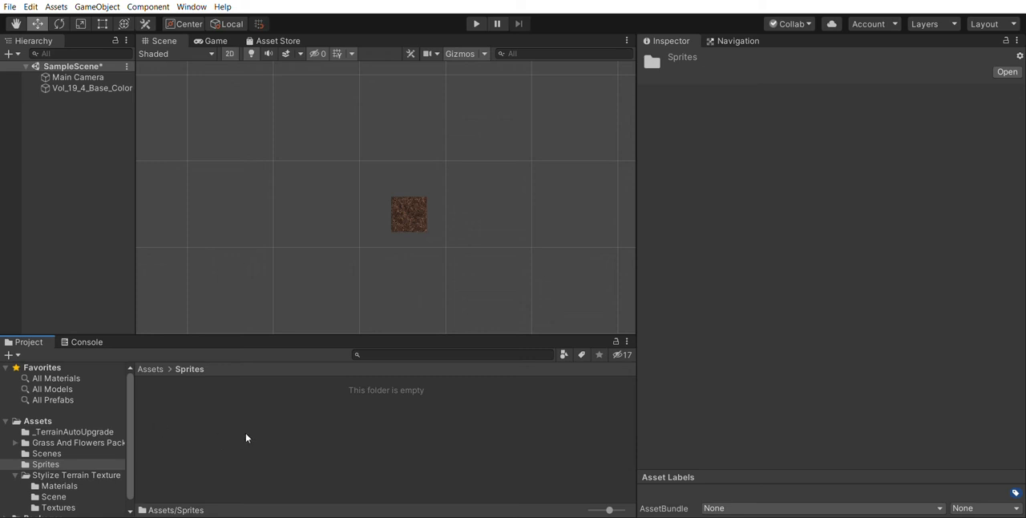
pyautogui.click(154, 365)
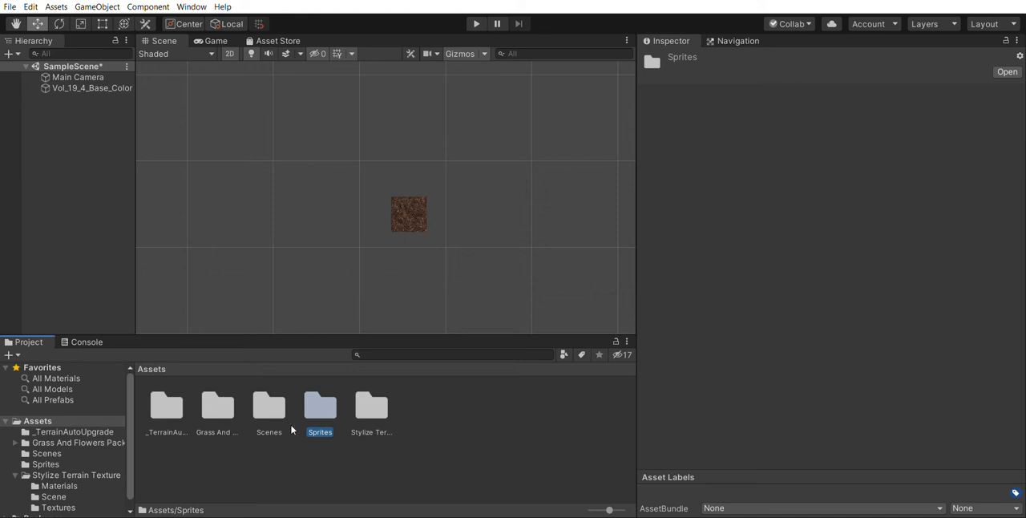
pyautogui.click(260, 416)
pyautogui.doubleClick(261, 416)
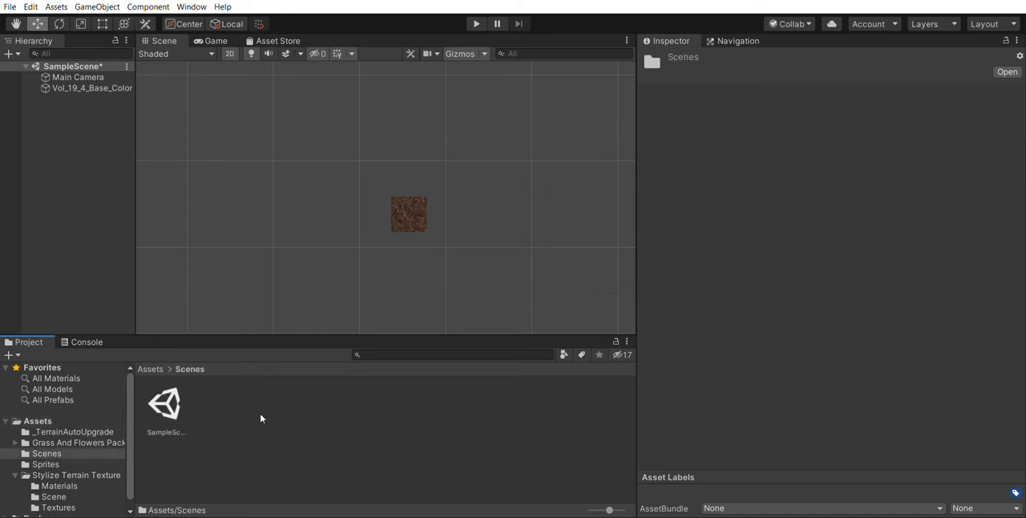
pyautogui.click(154, 364)
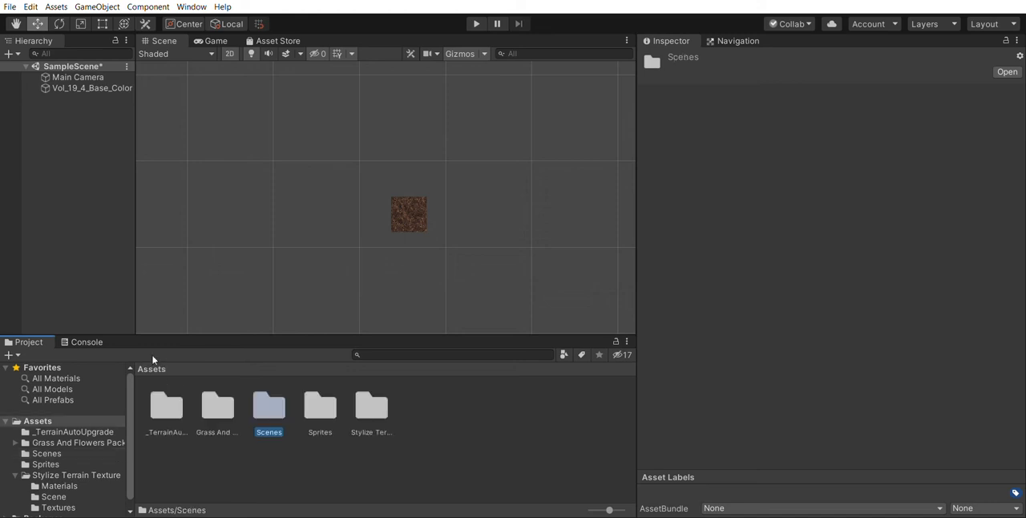
# Select the Vol_19_4_Base_Color sprite in the scene, preview it in the Game view and return to the Scene view
pyautogui.click(322, 418)
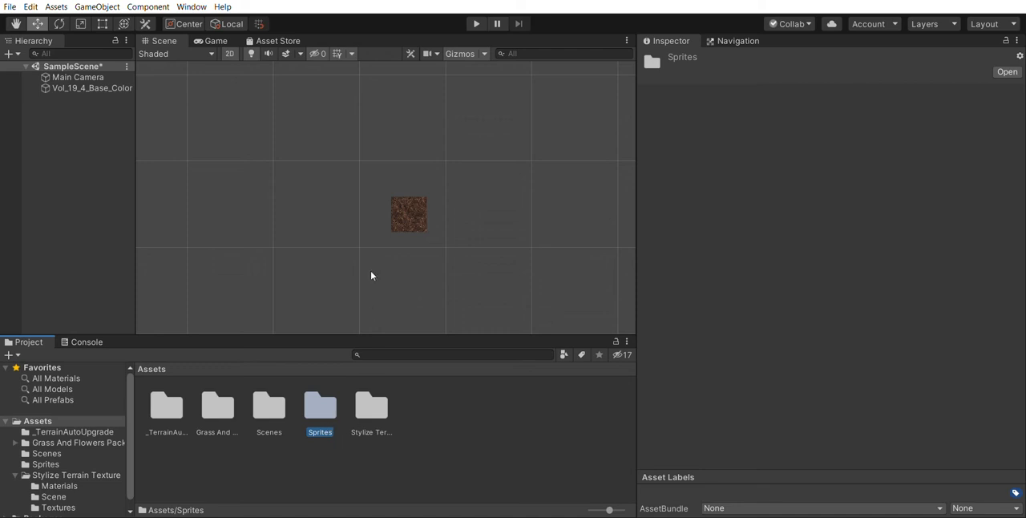
pyautogui.click(406, 211)
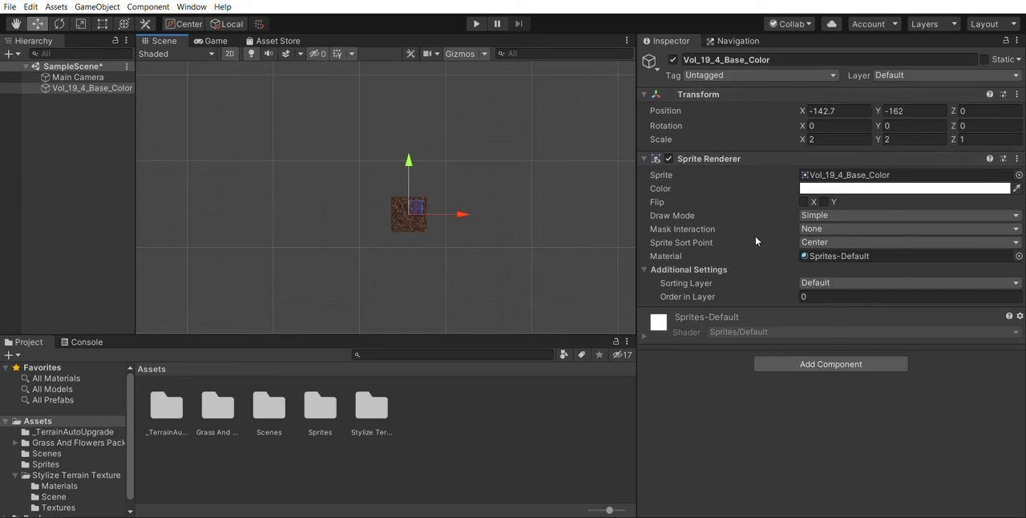
pyautogui.click(214, 40)
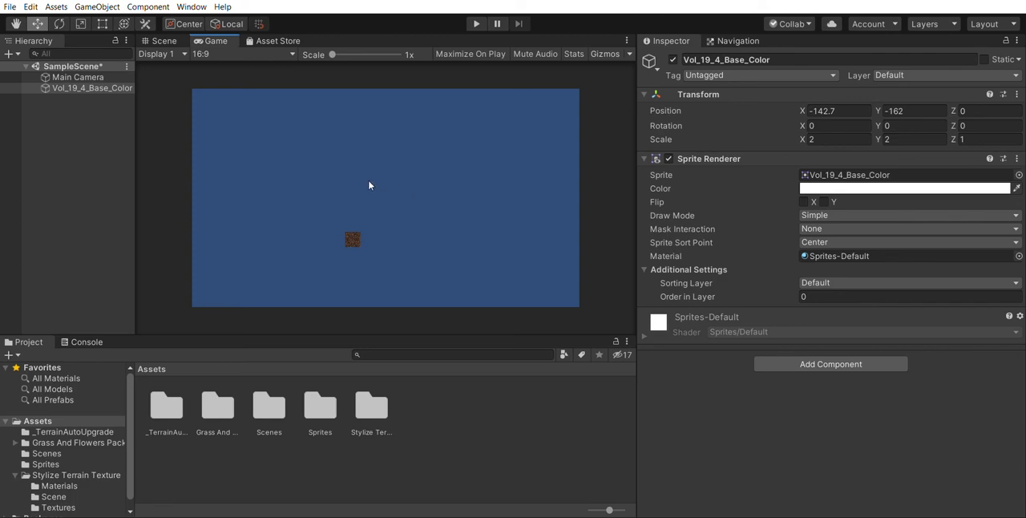
pyautogui.click(164, 40)
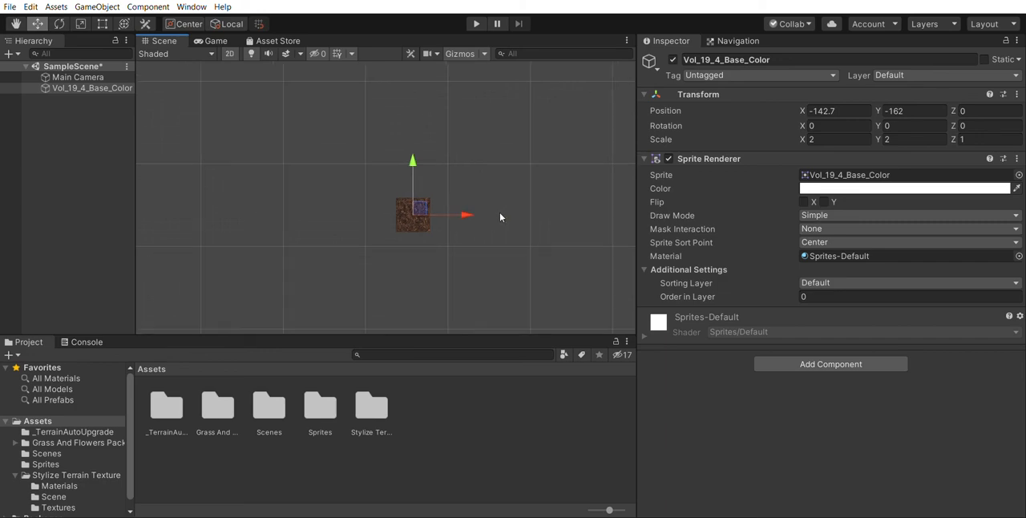
pyautogui.scroll(-3, 522, 220)
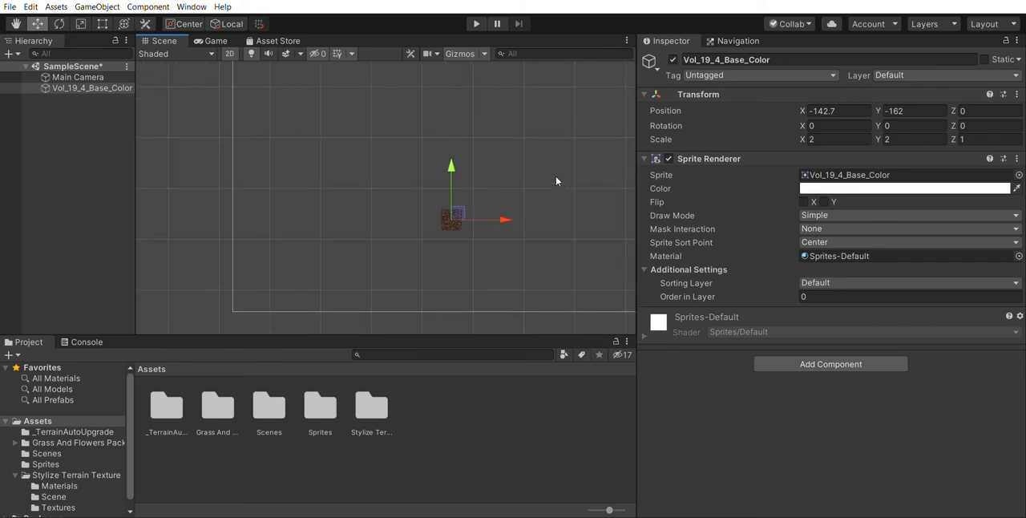
pyautogui.scroll(1, 547, 169)
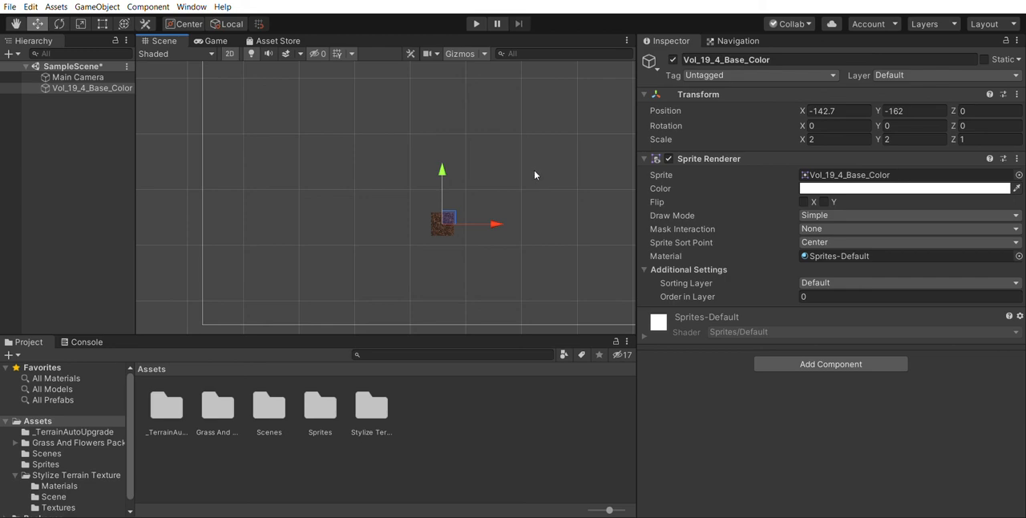
pyautogui.scroll(2, 547, 176)
pyautogui.scroll(-1, 547, 178)
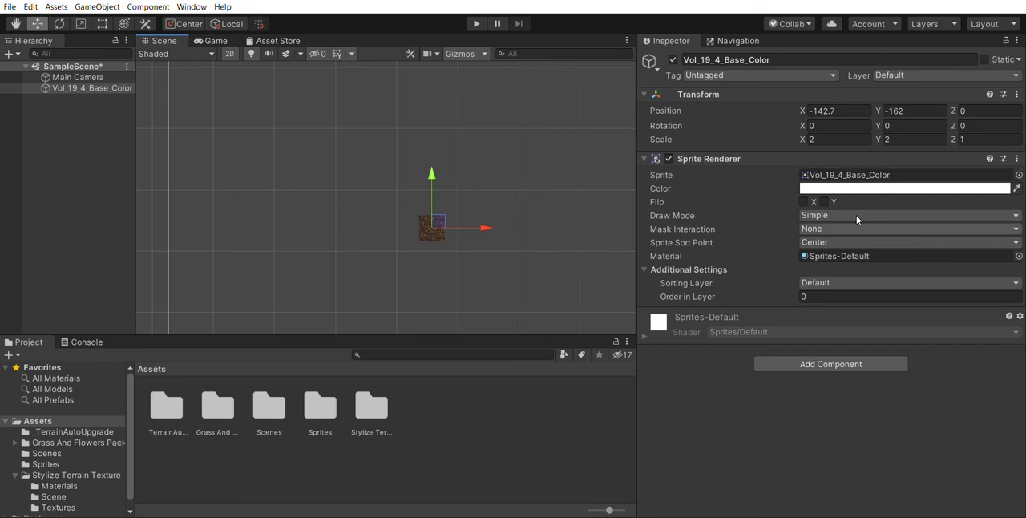
# Locate the source asset of the ground object's Sprite Renderer in the project's Textures folder
pyautogui.click(902, 172)
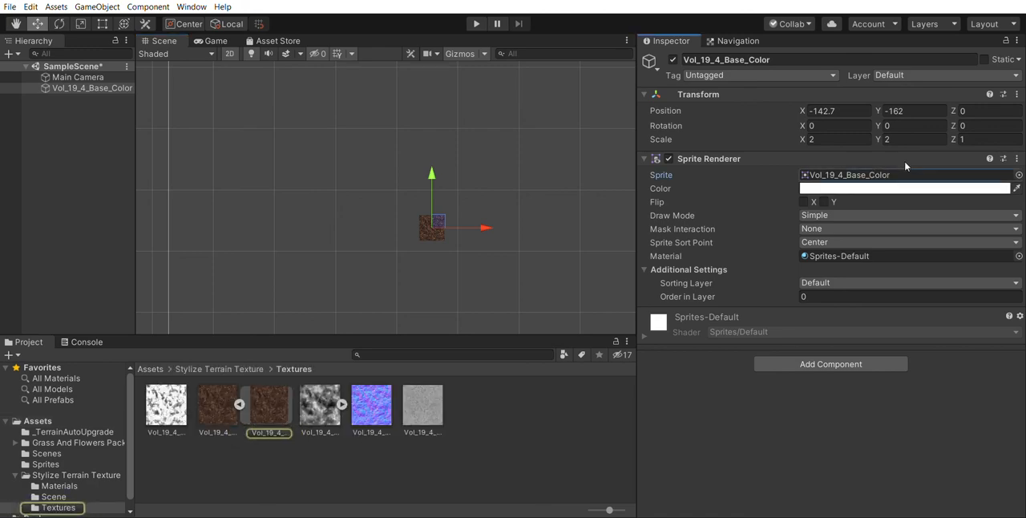
pyautogui.click(904, 175)
pyautogui.click(886, 174)
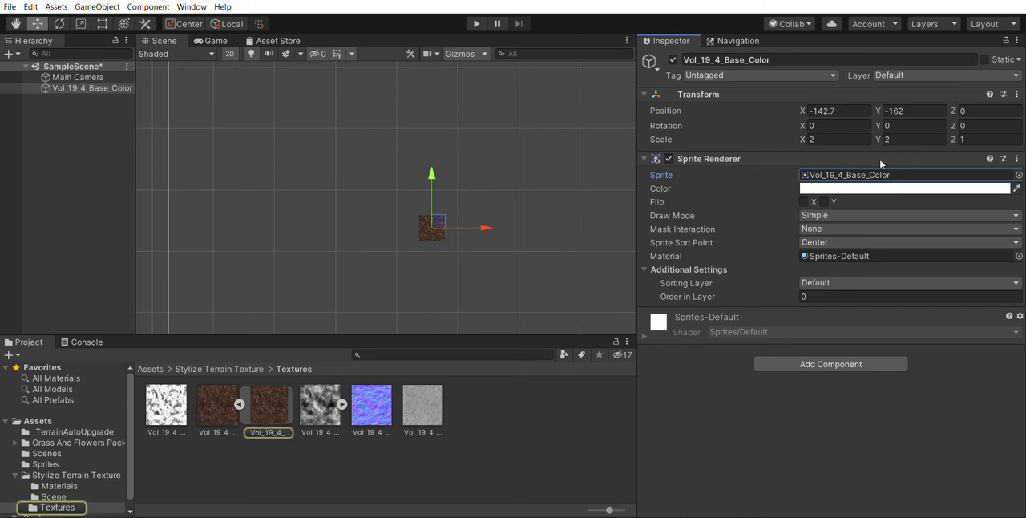
pyautogui.click(880, 169)
pyautogui.click(874, 170)
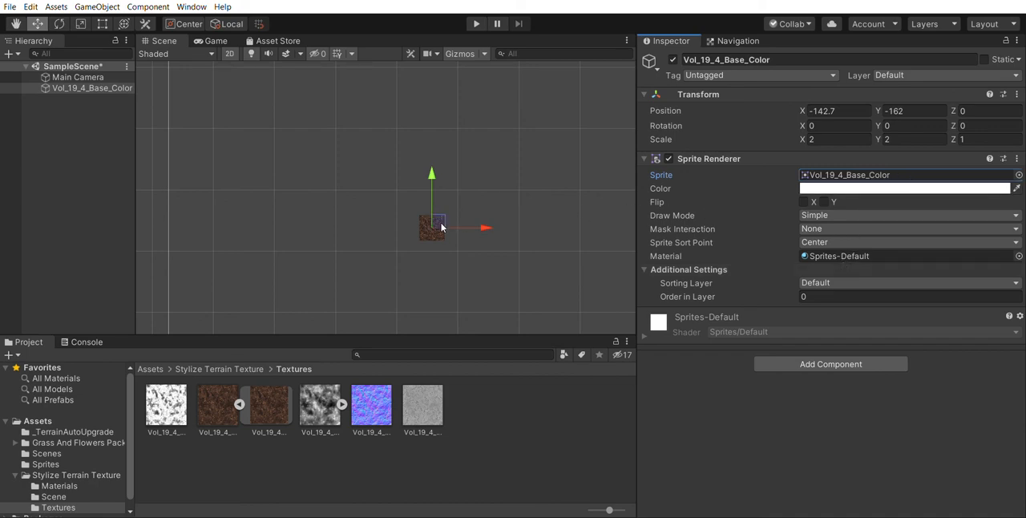
# Move the ground sprite to about X -197, Y -158, and duplicate it with the copy at about X -147, Y -159
pyautogui.moveTo(441, 218); pyautogui.dragTo(409, 210)
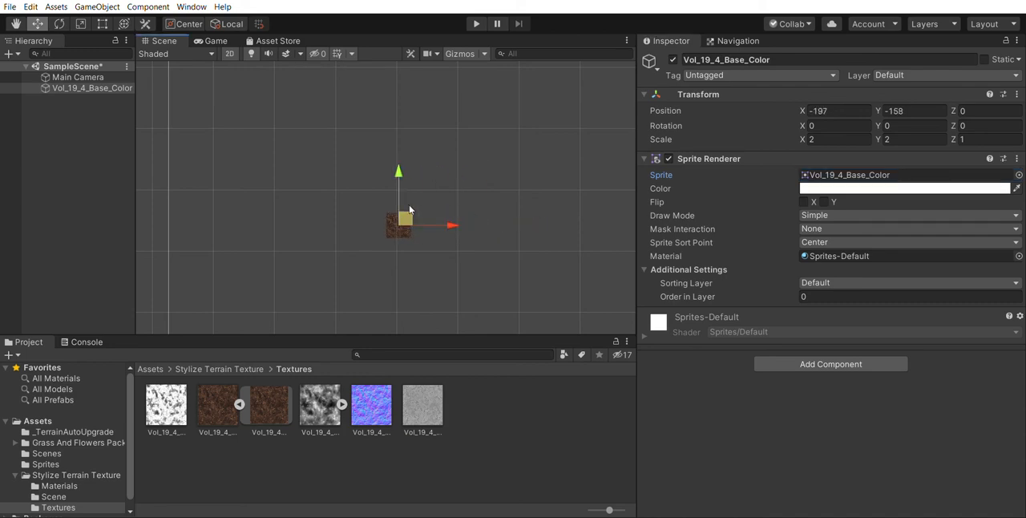
pyautogui.hotkey('ctrl', 'd')
pyautogui.moveTo(409, 210); pyautogui.dragTo(438, 213)
pyautogui.click(900, 173)
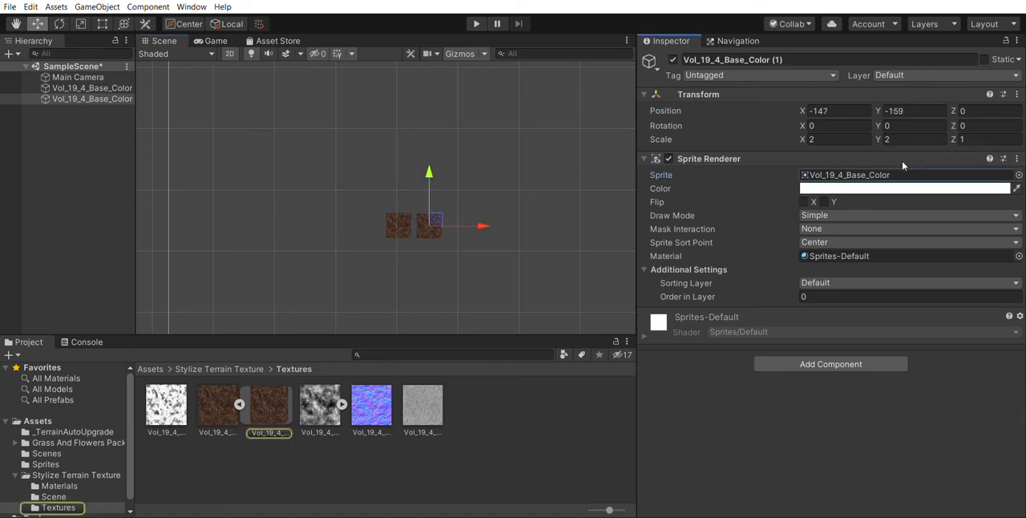
# Move the duplicated ground sprite against the original's right edge, at about X -156, Y -159
pyautogui.moveTo(435, 218); pyautogui.dragTo(428, 213)
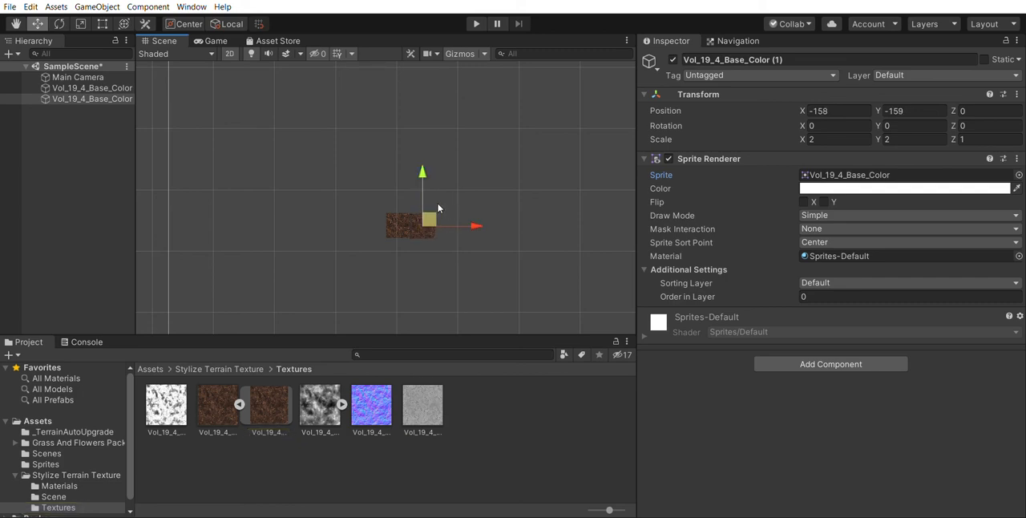
pyautogui.hotkey('ctrl', 'shift', 'c')
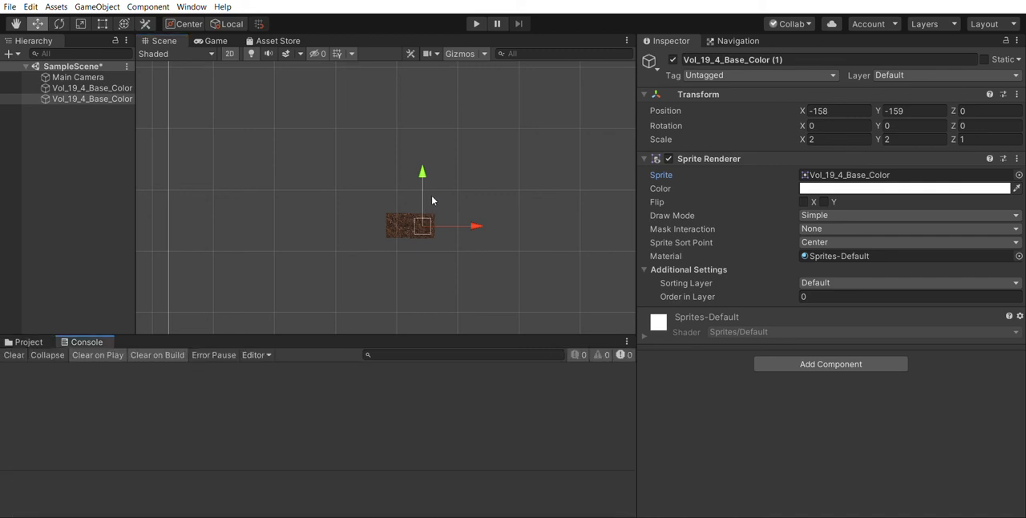
pyautogui.moveTo(422, 217)
pyautogui.mouseDown()
pyautogui.moveTo(447, 210)
pyautogui.moveTo(425, 216)
pyautogui.mouseUp()
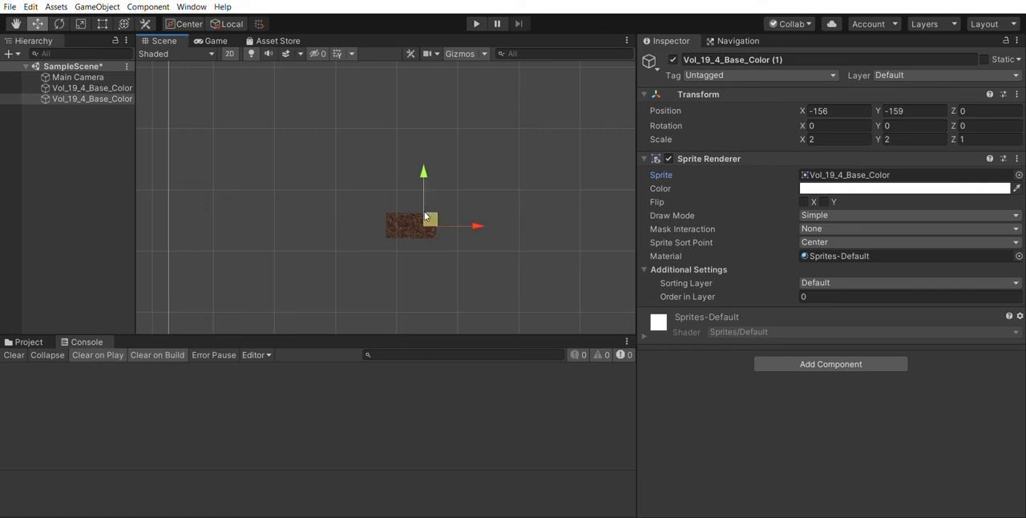